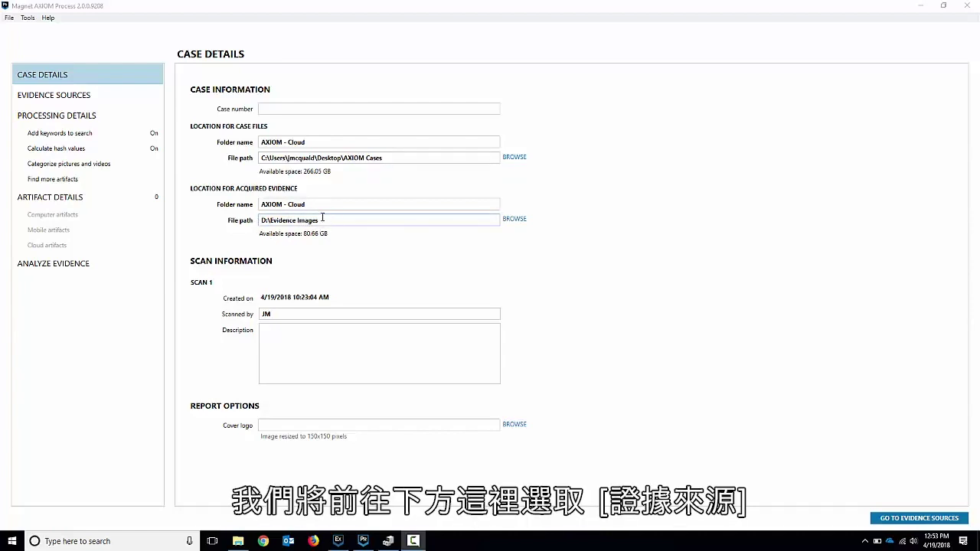
- Go to evidence sources, choose Cloud, and pick acquiring new cloud evidence
{"action": "left_click", "coordinate": [79, 96]}
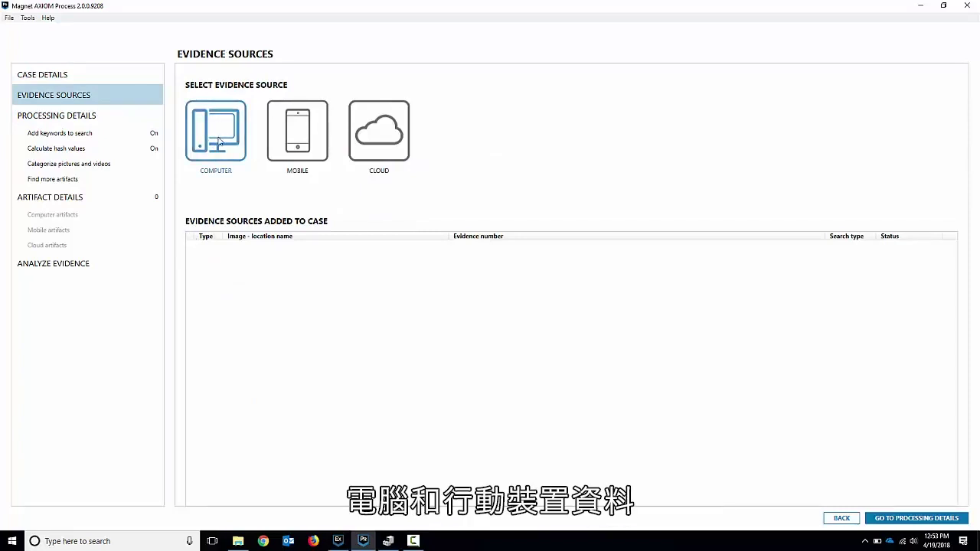
{"action": "left_click", "coordinate": [398, 138]}
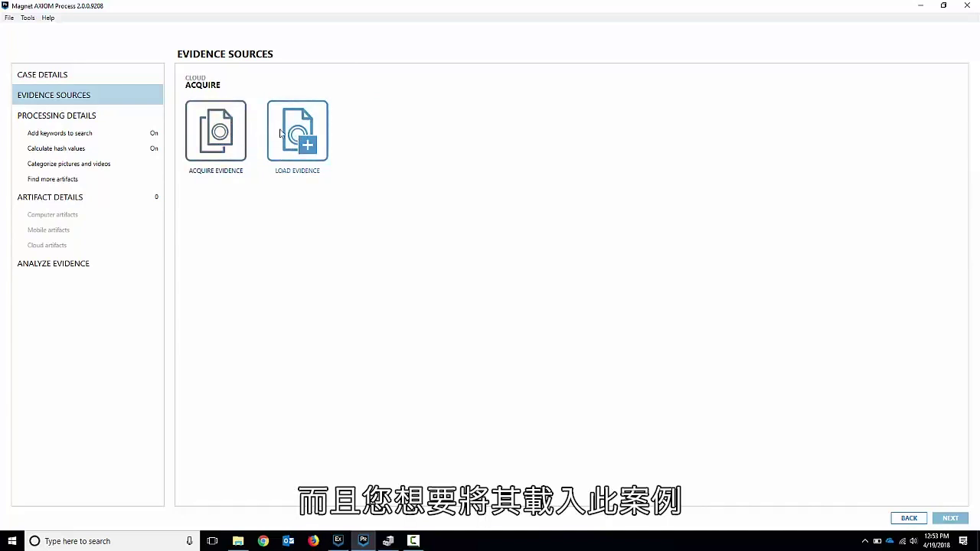
{"action": "left_click", "coordinate": [231, 135]}
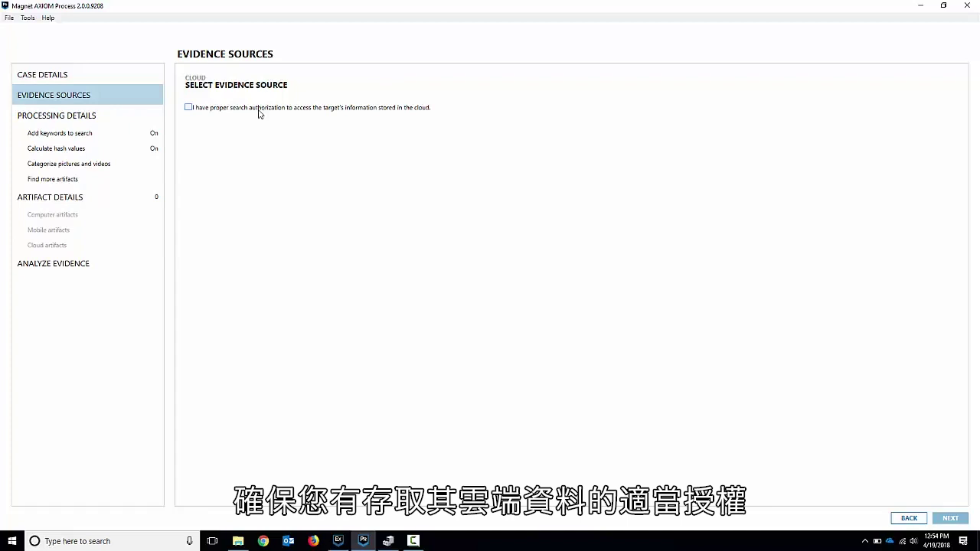
- Confirm proper search authorization for the target's cloud data, leaving the warrant number blank
{"action": "left_click", "coordinate": [189, 107]}
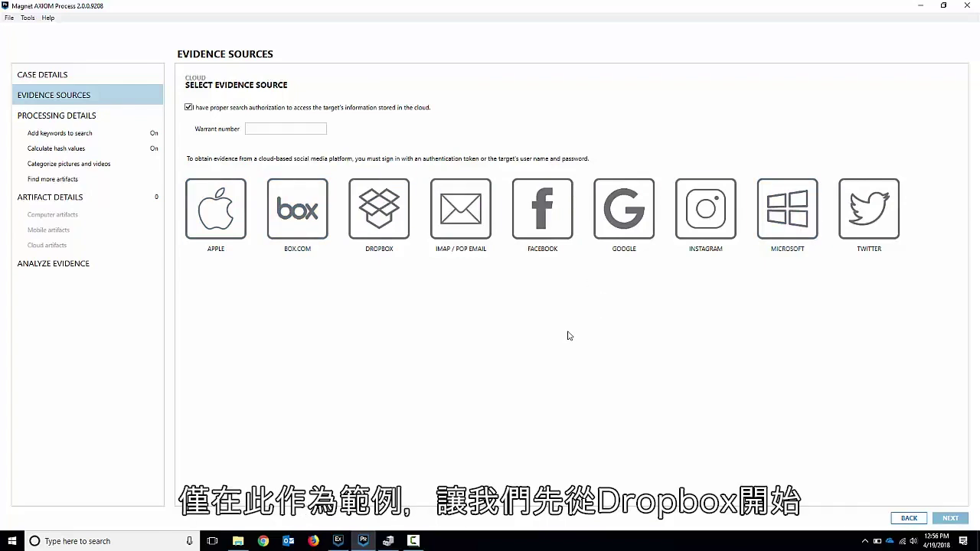
- Choose Dropbox as the cloud provider with 'User name and password' sign-in
{"action": "left_click", "coordinate": [387, 210]}
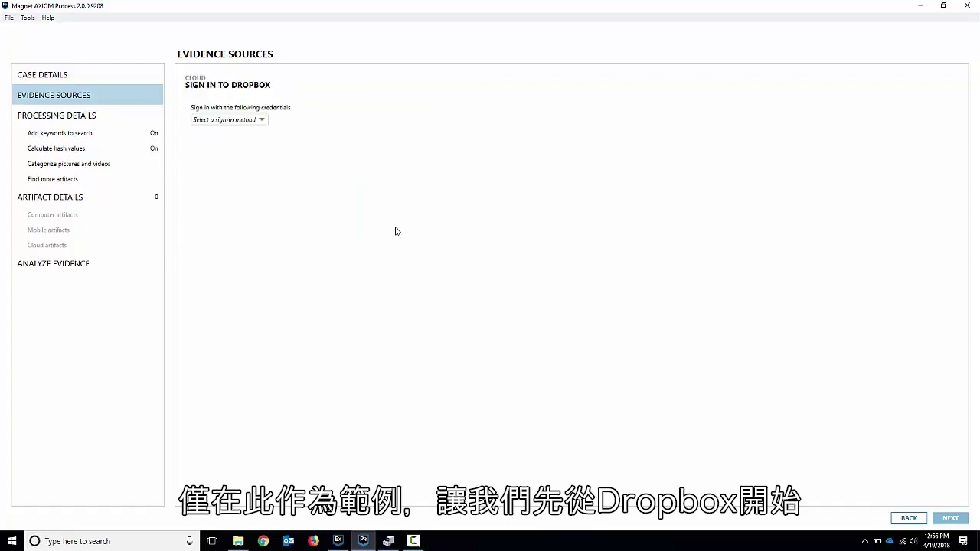
{"action": "left_click", "coordinate": [260, 121]}
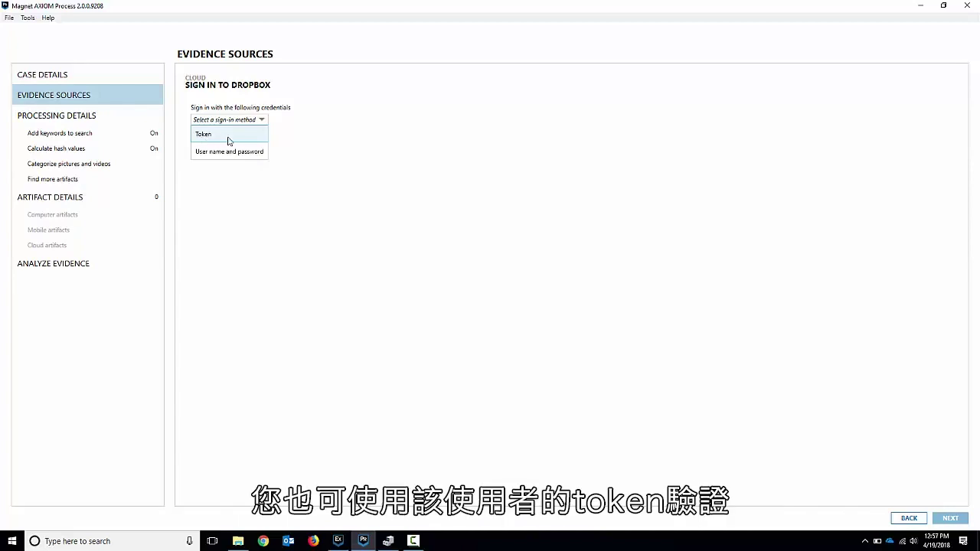
{"action": "left_click", "coordinate": [229, 152]}
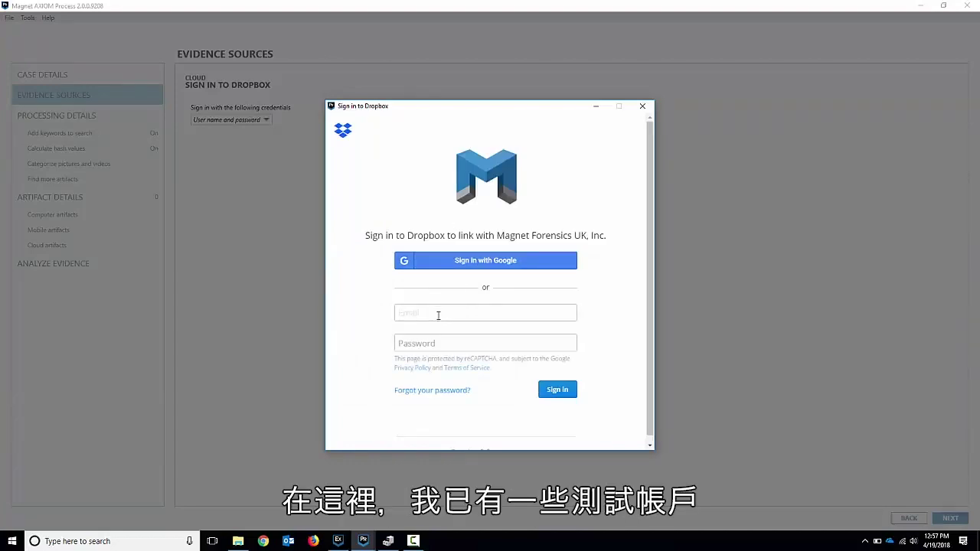
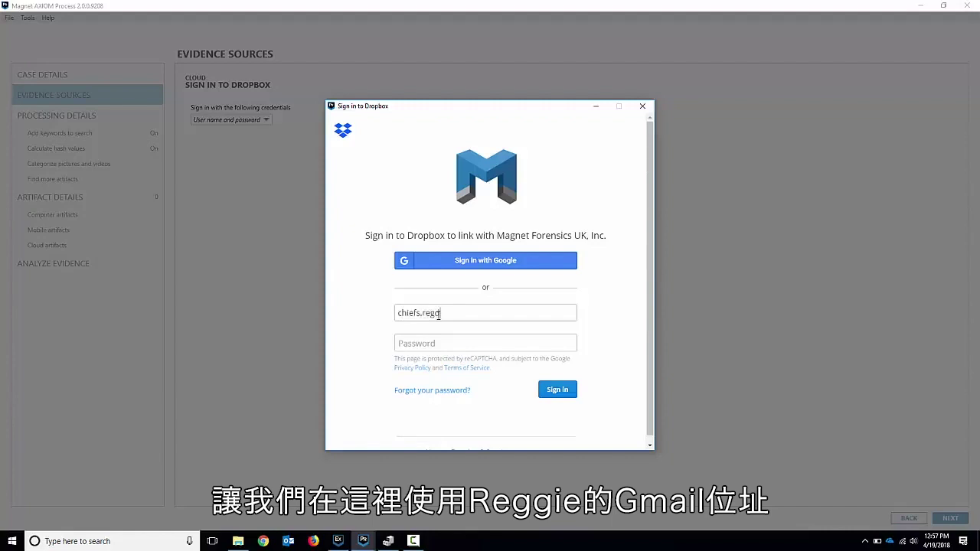
- Enter the Dropbox account's e-mail and password and submit the sign-in
{"action": "key", "text": "Tab"}
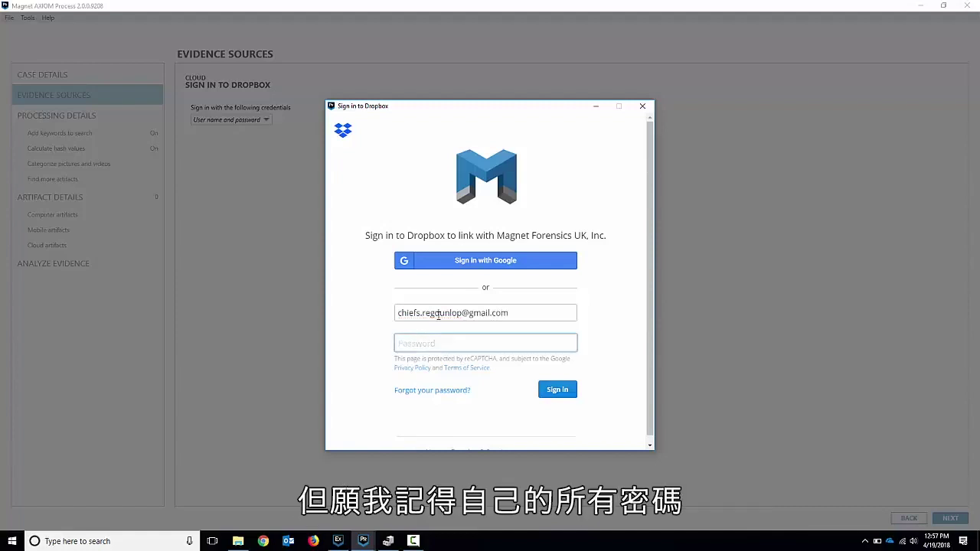
{"action": "type", "text": "•••••"}
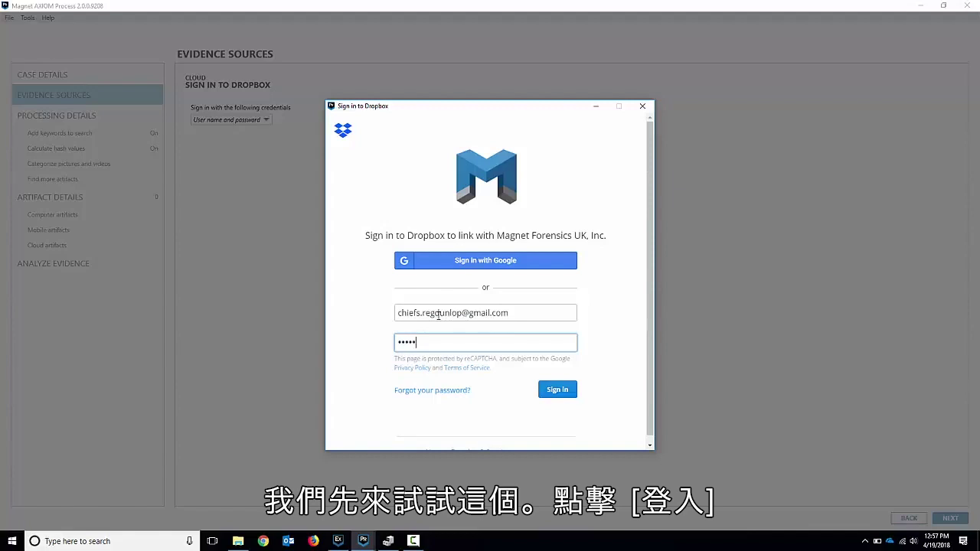
{"action": "type", "text": "••••••"}
{"action": "left_click", "coordinate": [557, 390]}
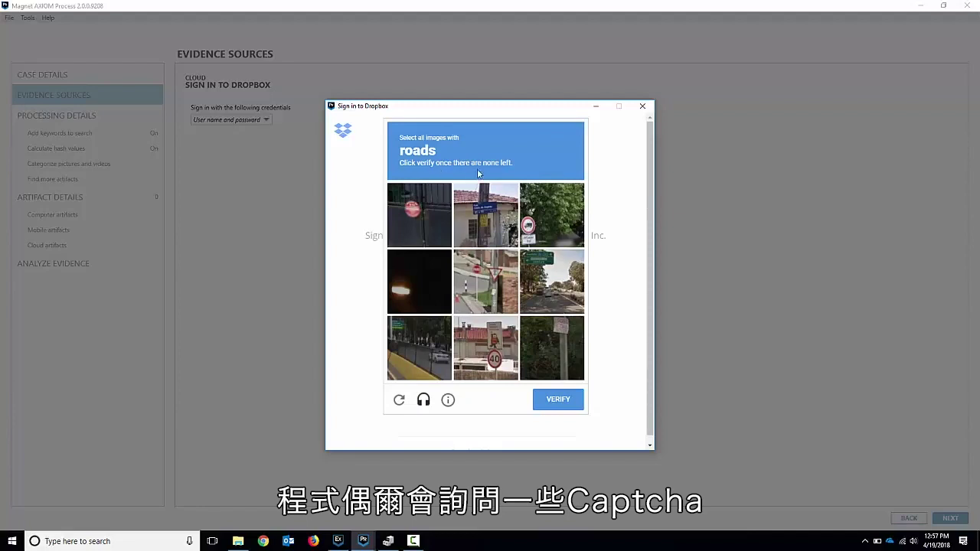
- Solve the reCAPTCHA by selecting the road images, then the car images, verifying each round
{"action": "left_click", "coordinate": [491, 283]}
{"action": "left_click", "coordinate": [557, 294]}
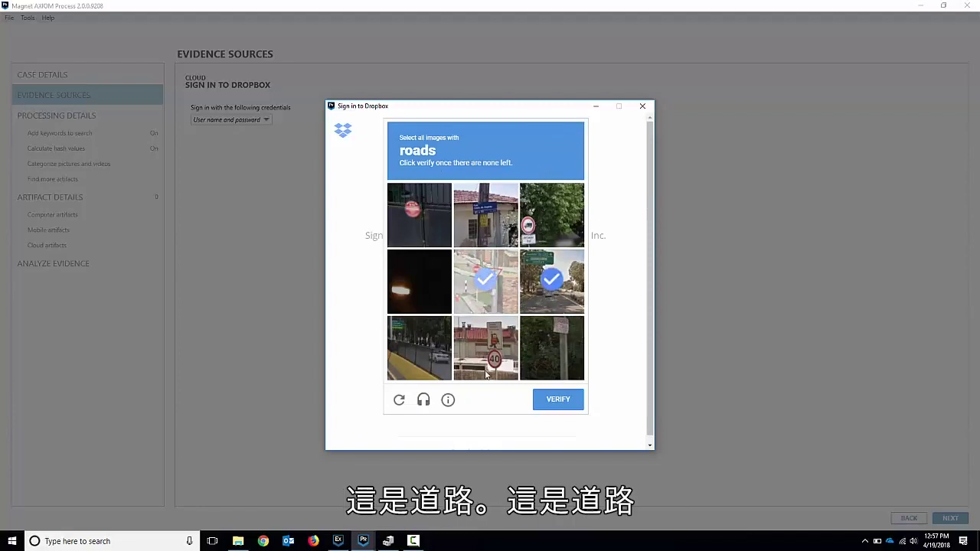
{"action": "left_click", "coordinate": [410, 364]}
{"action": "left_click", "coordinate": [565, 400]}
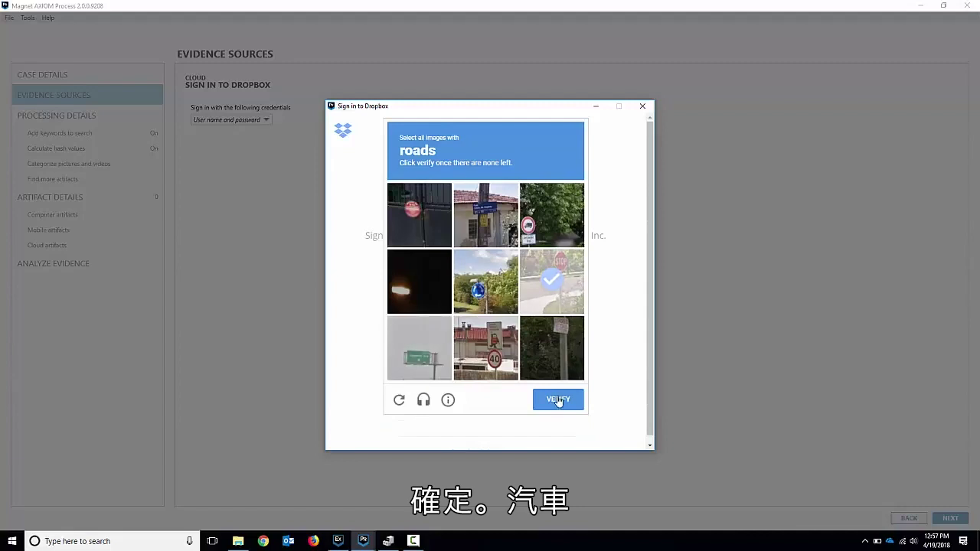
{"action": "left_click", "coordinate": [558, 400]}
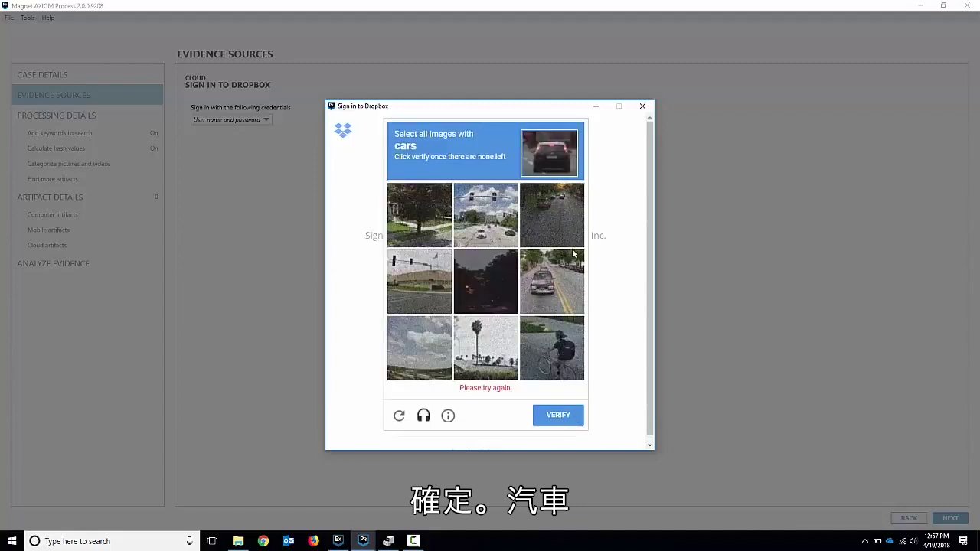
{"action": "left_click", "coordinate": [551, 281]}
{"action": "left_click", "coordinate": [483, 217]}
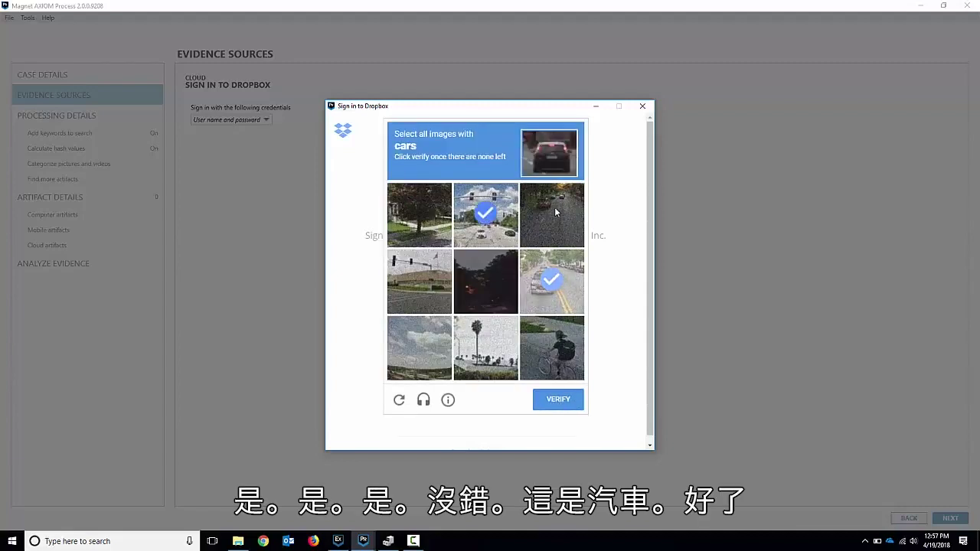
{"action": "left_click", "coordinate": [555, 207]}
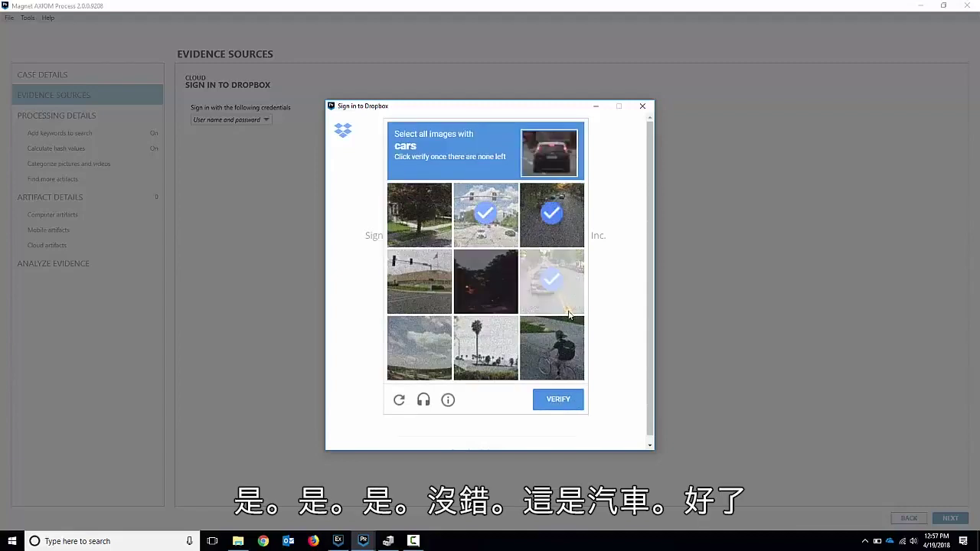
{"action": "left_click", "coordinate": [569, 404]}
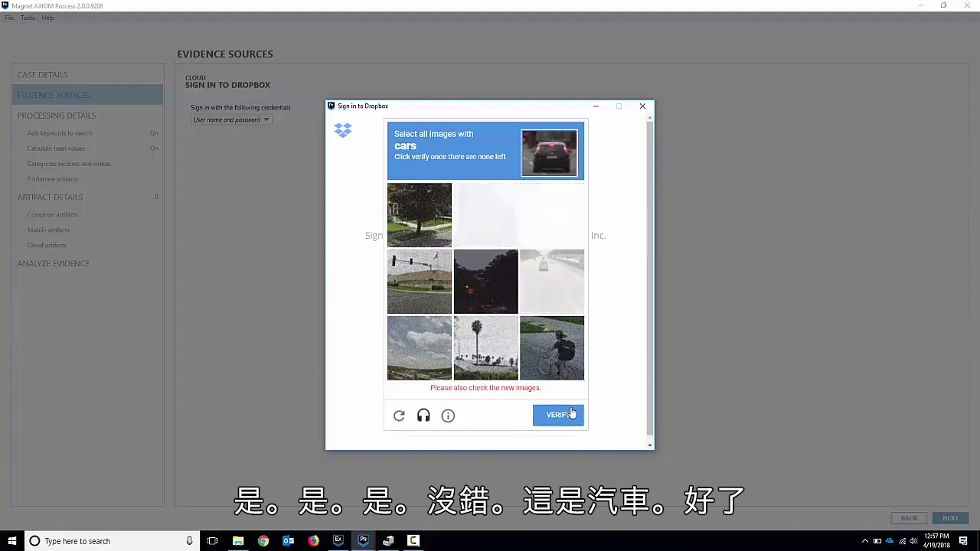
{"action": "left_click", "coordinate": [564, 285]}
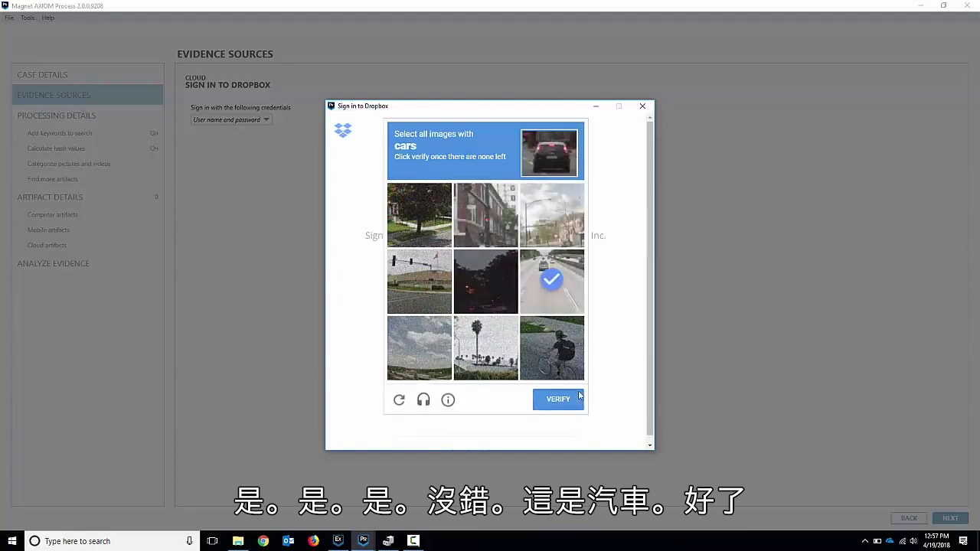
{"action": "left_click", "coordinate": [573, 409]}
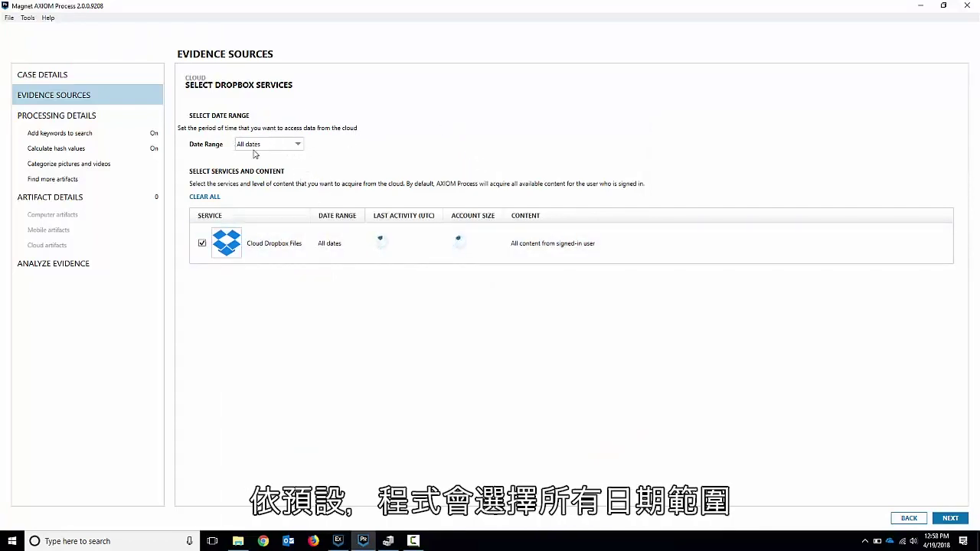
- Keep the Dropbox date range at All dates, select Cloud Dropbox Files, and add the source
{"action": "left_click", "coordinate": [299, 145]}
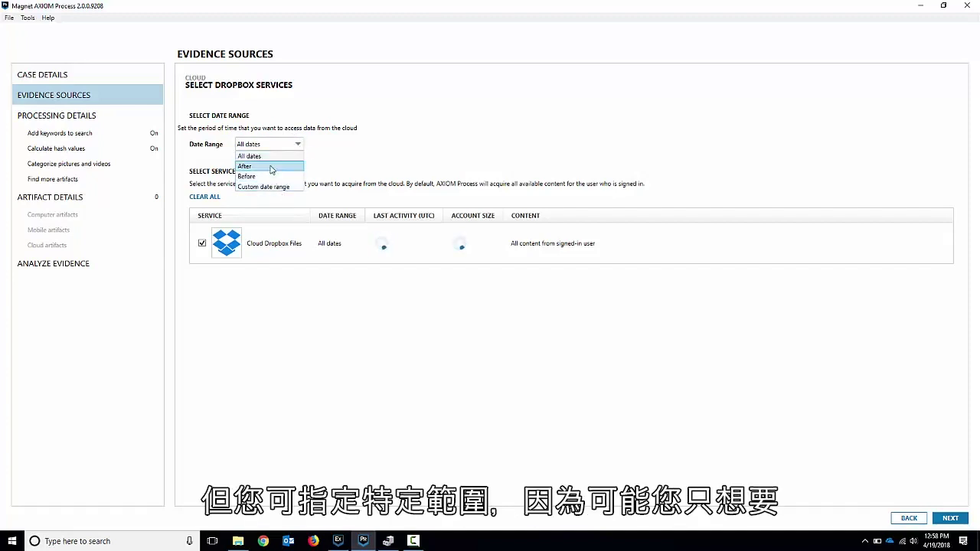
{"action": "left_click", "coordinate": [363, 141]}
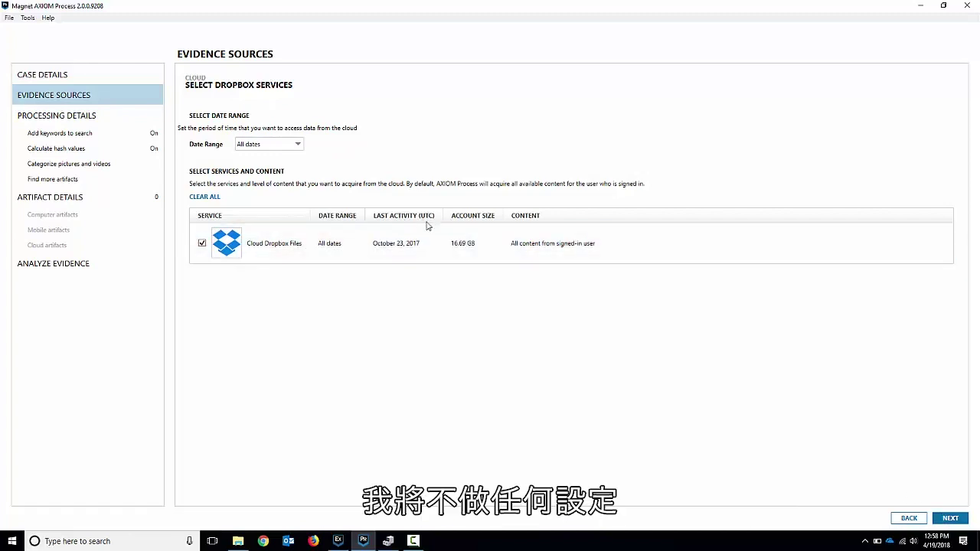
{"action": "left_click", "coordinate": [463, 243]}
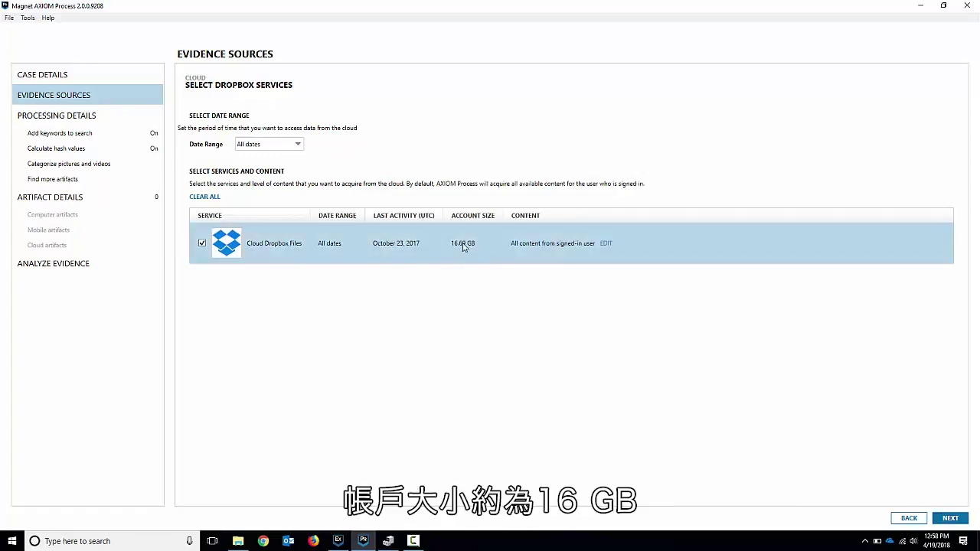
{"action": "left_click", "coordinate": [952, 518]}
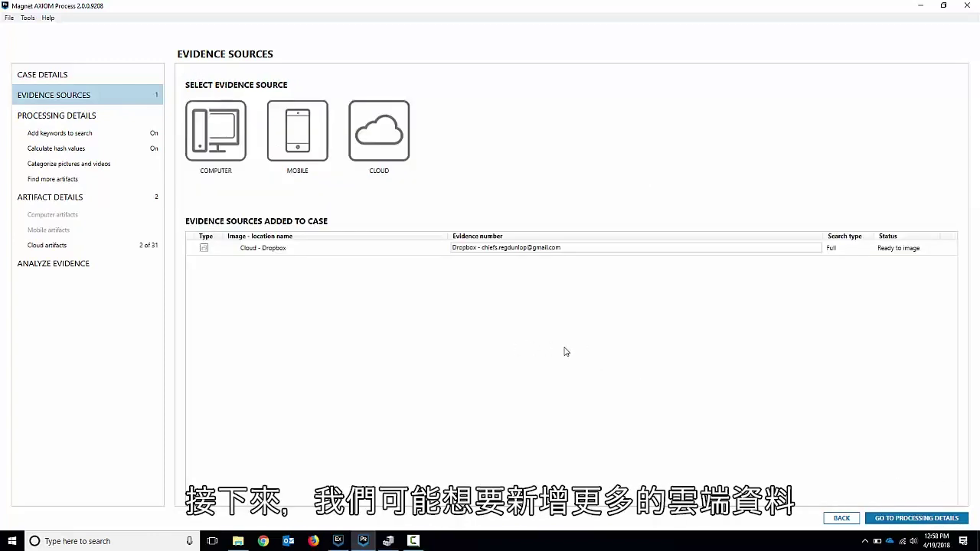
- Start acquiring new cloud evidence from Facebook with 'User name and password' sign-in
{"action": "left_click", "coordinate": [390, 145]}
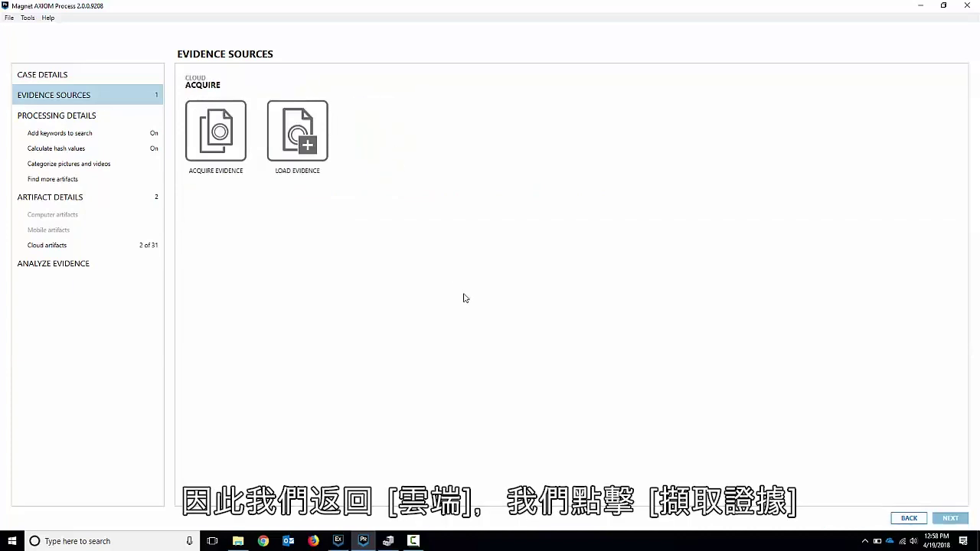
{"action": "left_click", "coordinate": [217, 132]}
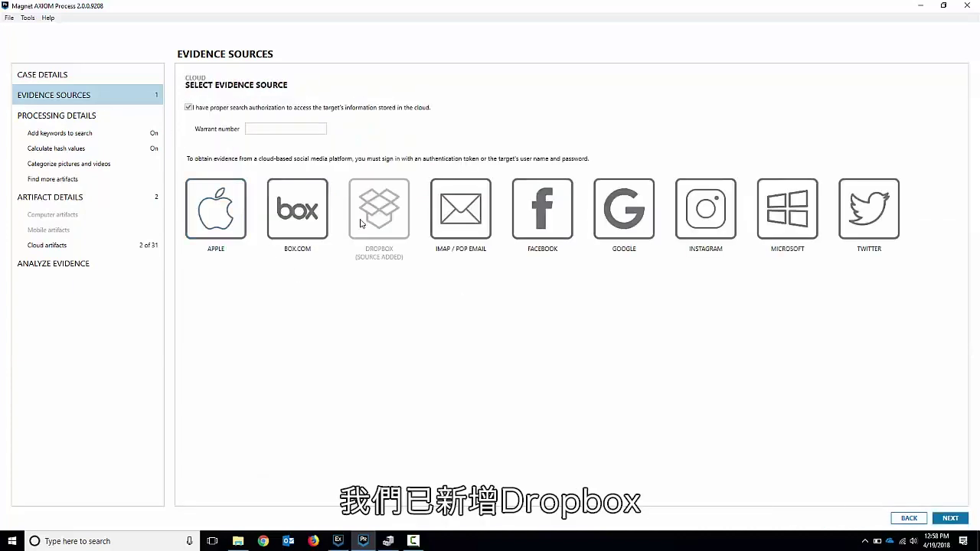
{"action": "left_click", "coordinate": [545, 228]}
{"action": "left_click", "coordinate": [244, 120]}
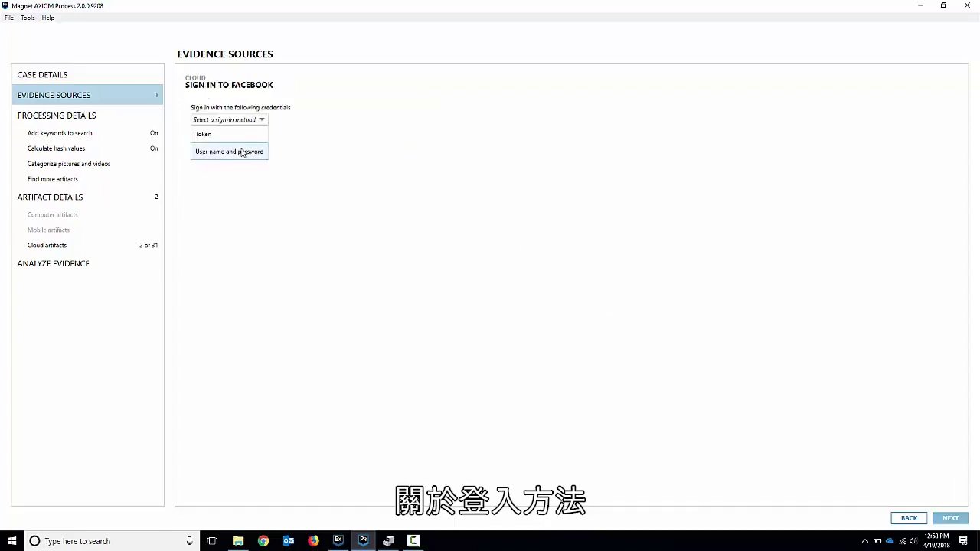
{"action": "left_click", "coordinate": [274, 153]}
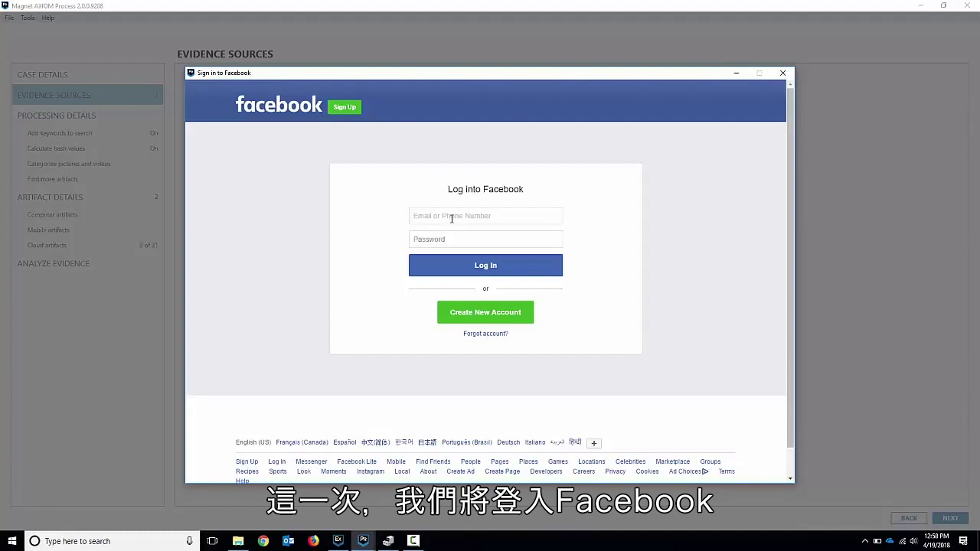
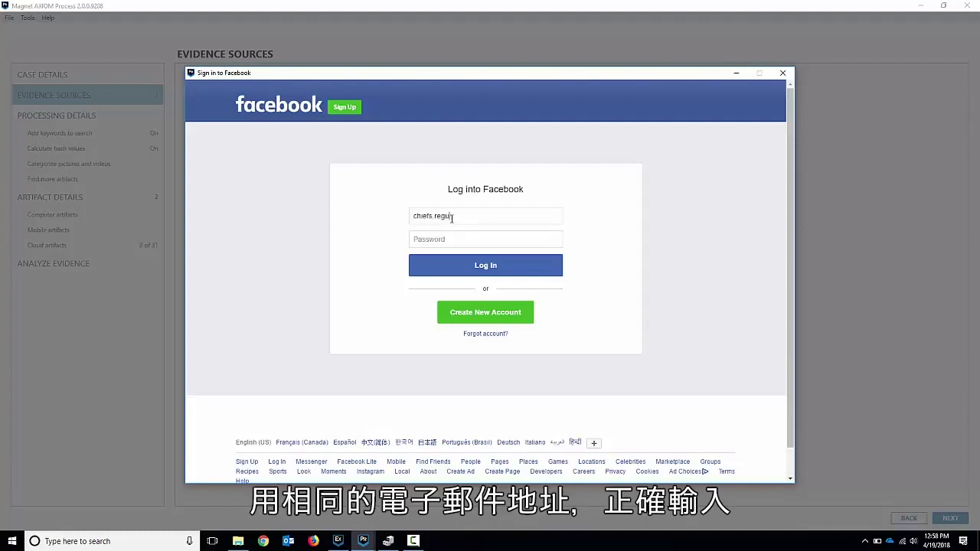
- Enter the Facebook account's e-mail and password
{"action": "key", "text": "Tab"}
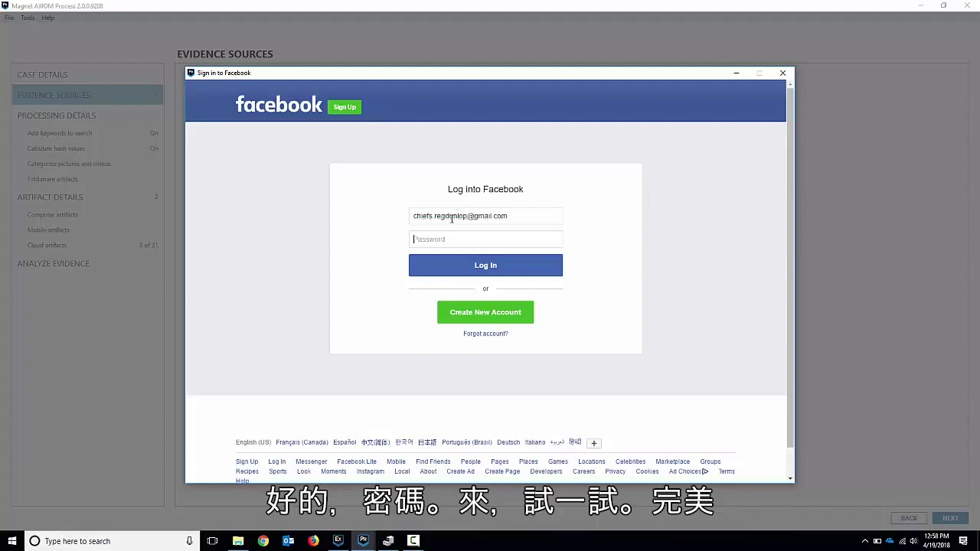
{"action": "type", "text": "***"}
- Log in to Facebook and add it with all four services and All dates
{"action": "left_click", "coordinate": [476, 268]}
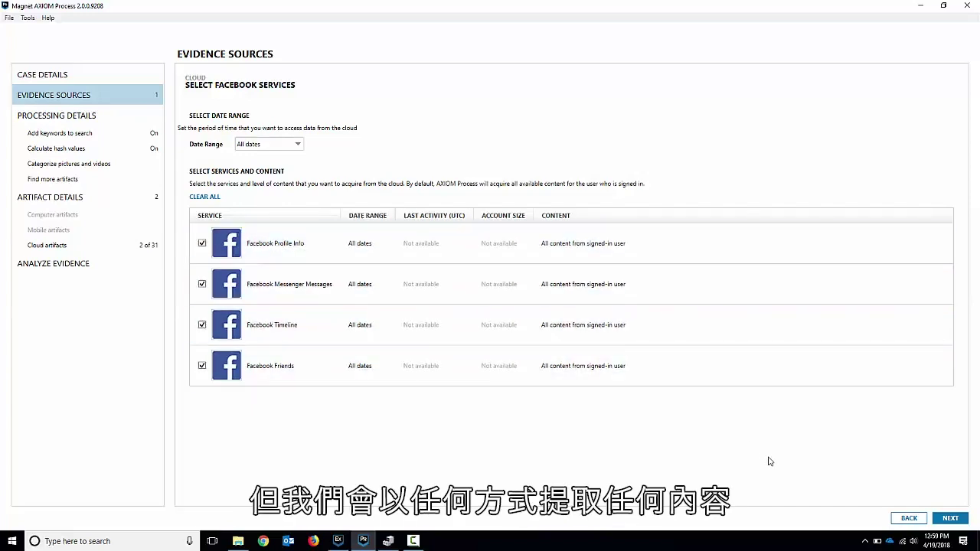
{"action": "left_click", "coordinate": [953, 520]}
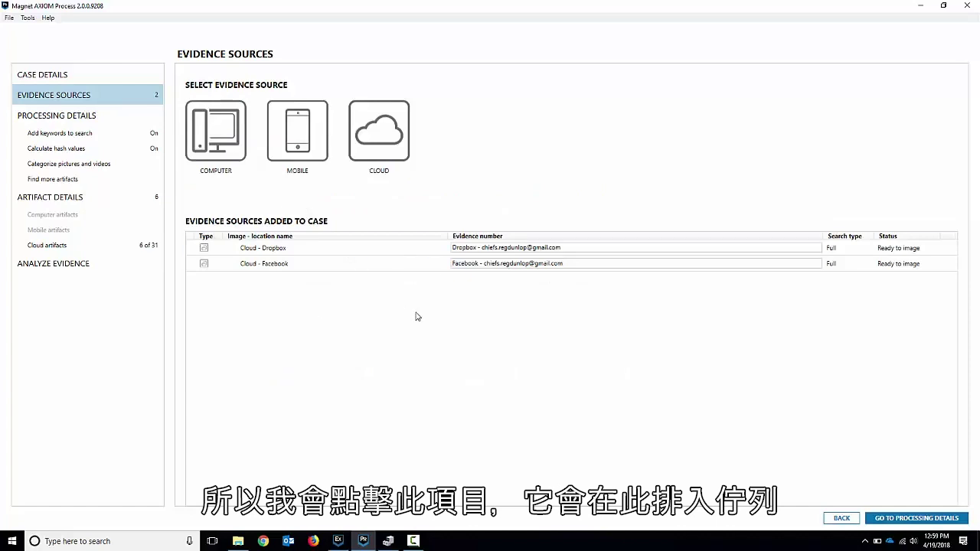
- Start acquiring new cloud evidence from Google with 'User name and password' sign-in
{"action": "left_click", "coordinate": [385, 137]}
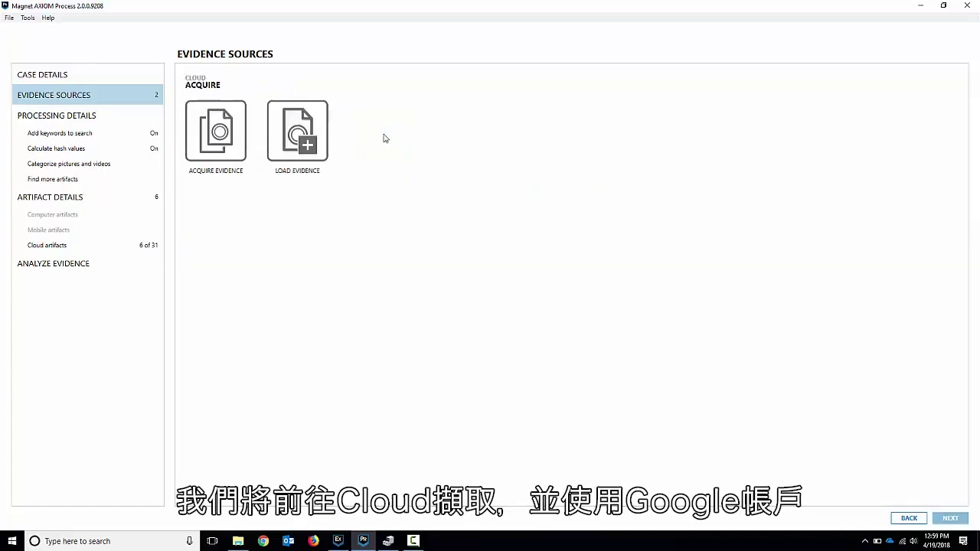
{"action": "left_click", "coordinate": [231, 147]}
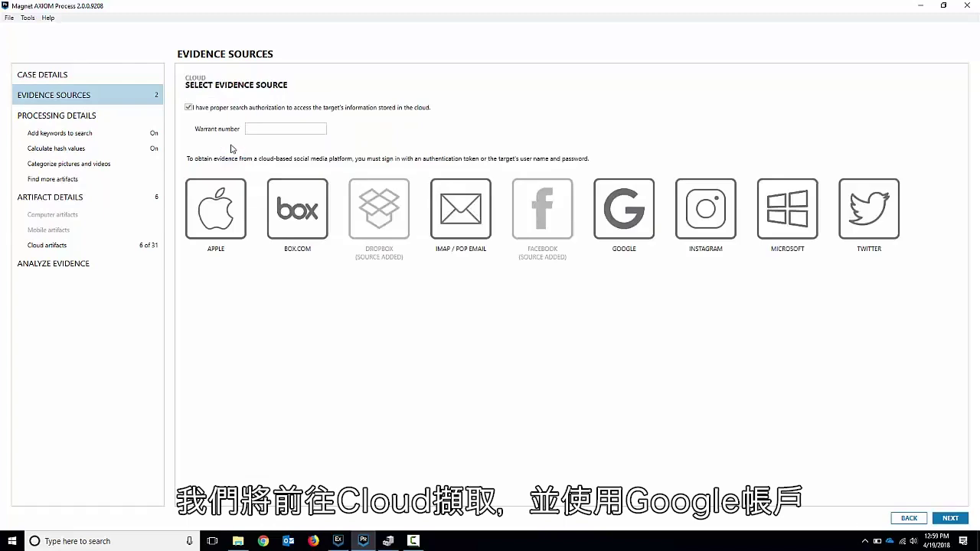
{"action": "left_click", "coordinate": [613, 217]}
{"action": "left_click", "coordinate": [251, 121]}
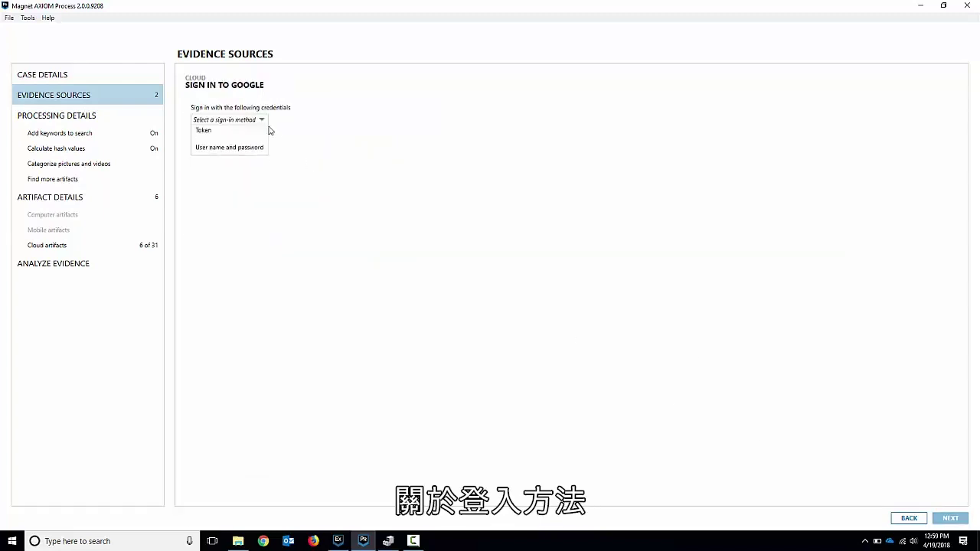
{"action": "left_click", "coordinate": [239, 152]}
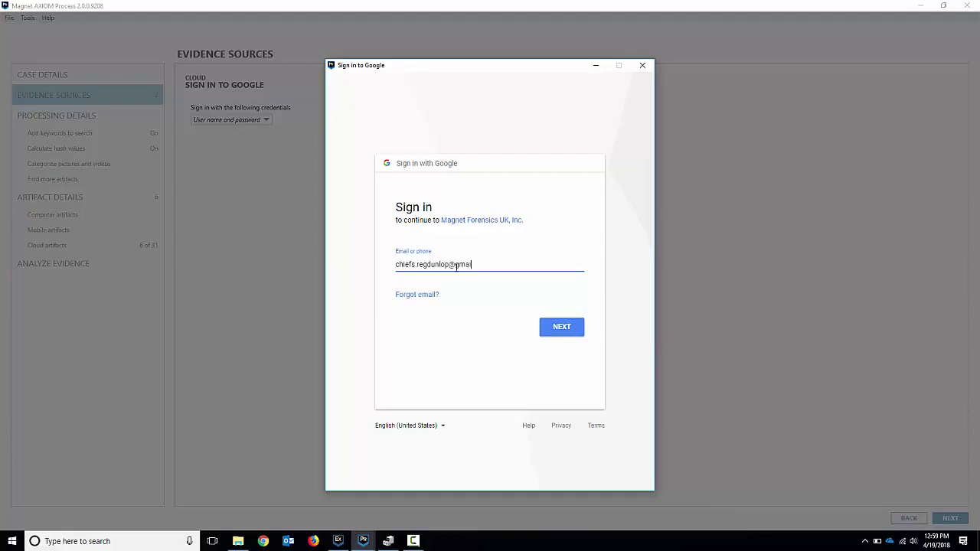
- Submit the Google e-mail and account password, then allow Magnet Forensics access to the account
{"action": "key", "text": "Return"}
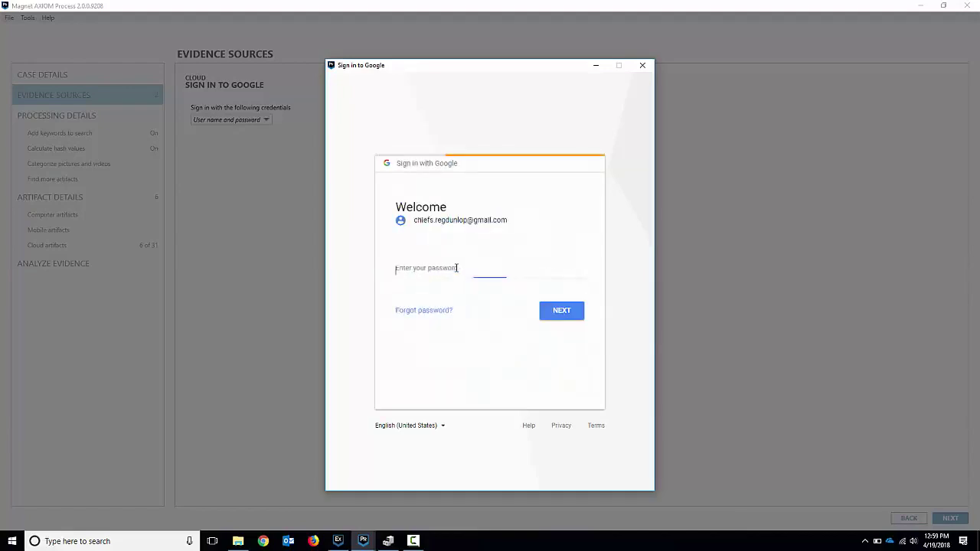
{"action": "type", "text": "***"}
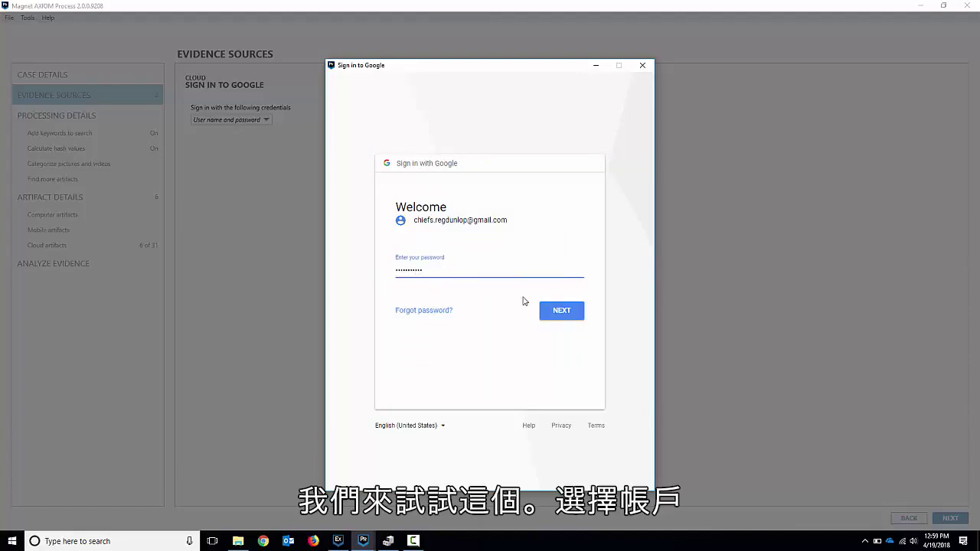
{"action": "left_click", "coordinate": [558, 312]}
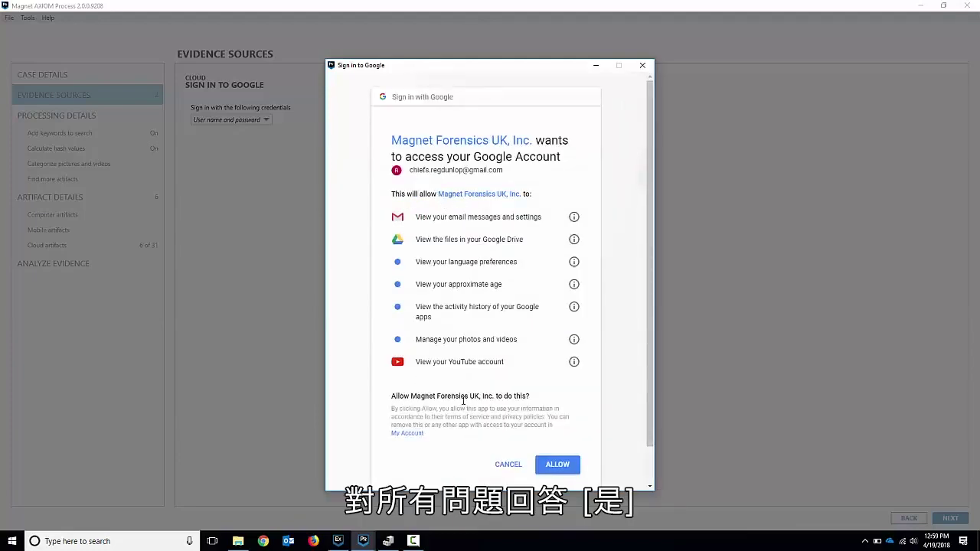
{"action": "left_click", "coordinate": [558, 464]}
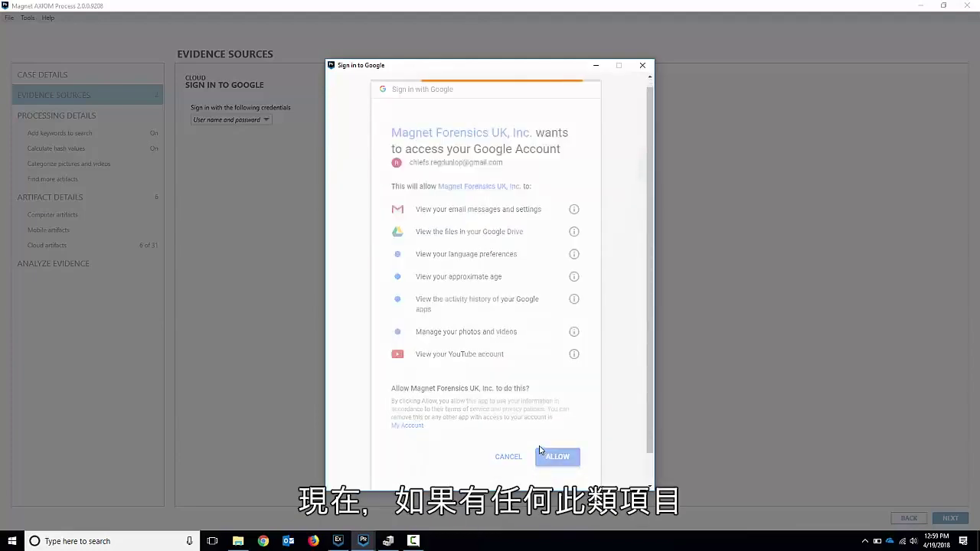